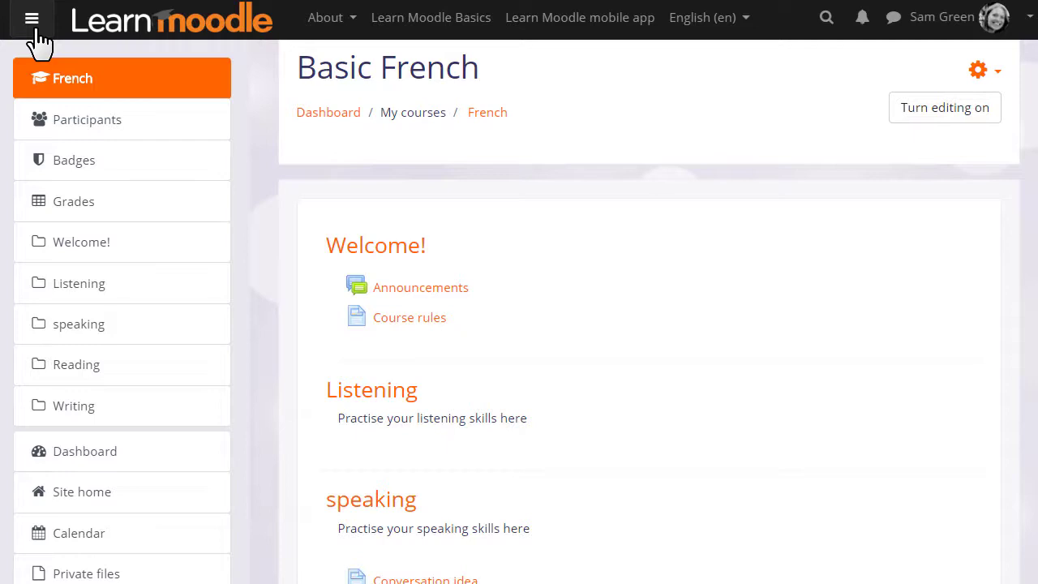
Step: Close the navigation drawer and turn editing on for the Basic French course
click(37, 31)
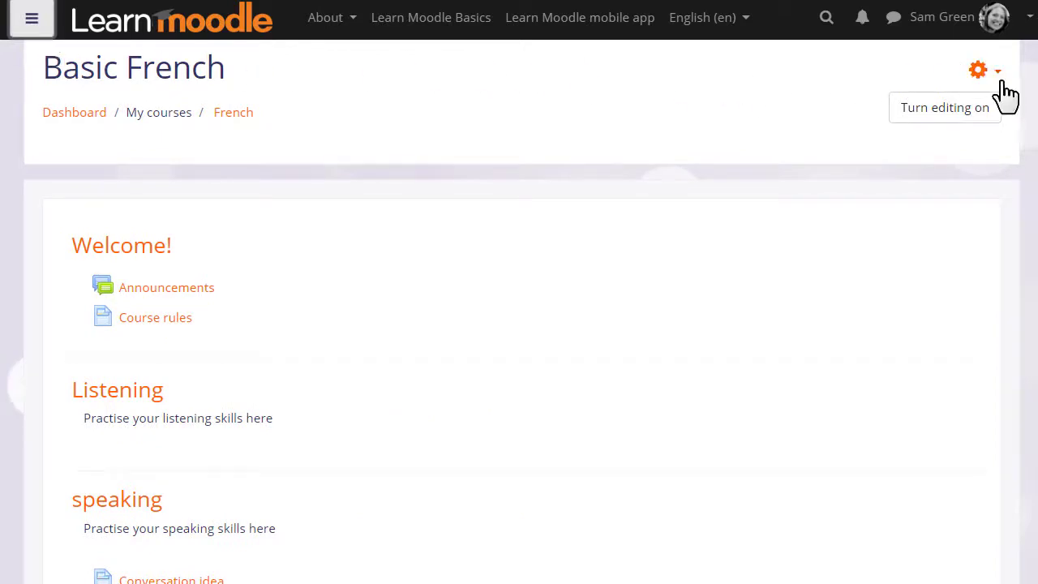
click(980, 112)
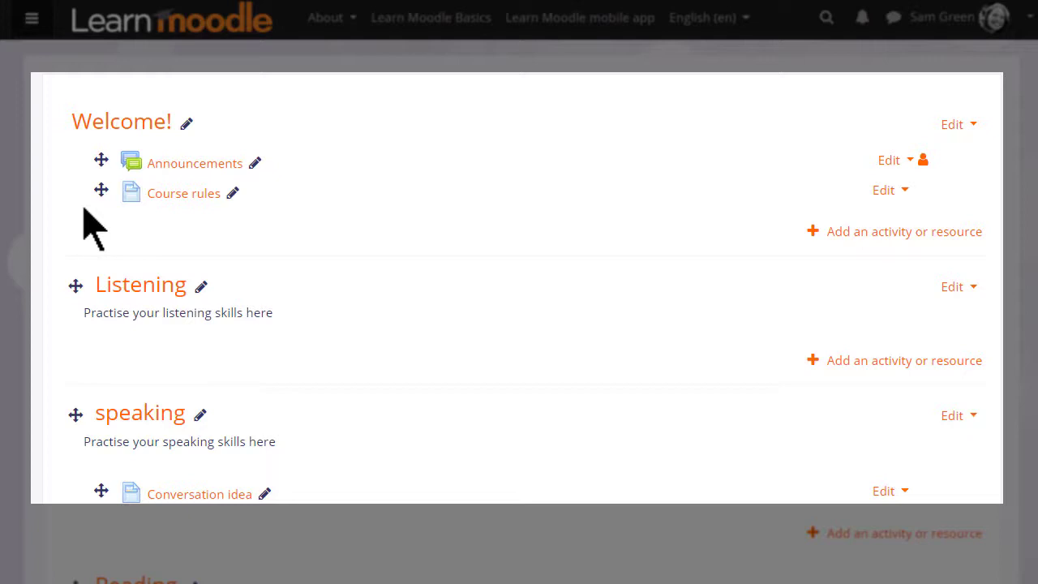
Step: Drag Course rules ahead of Announcements, and the speaking section above Listening
mouse_move(98, 190)
mouse_down()
mouse_move(90, 324)
mouse_move(94, 189)
mouse_up()
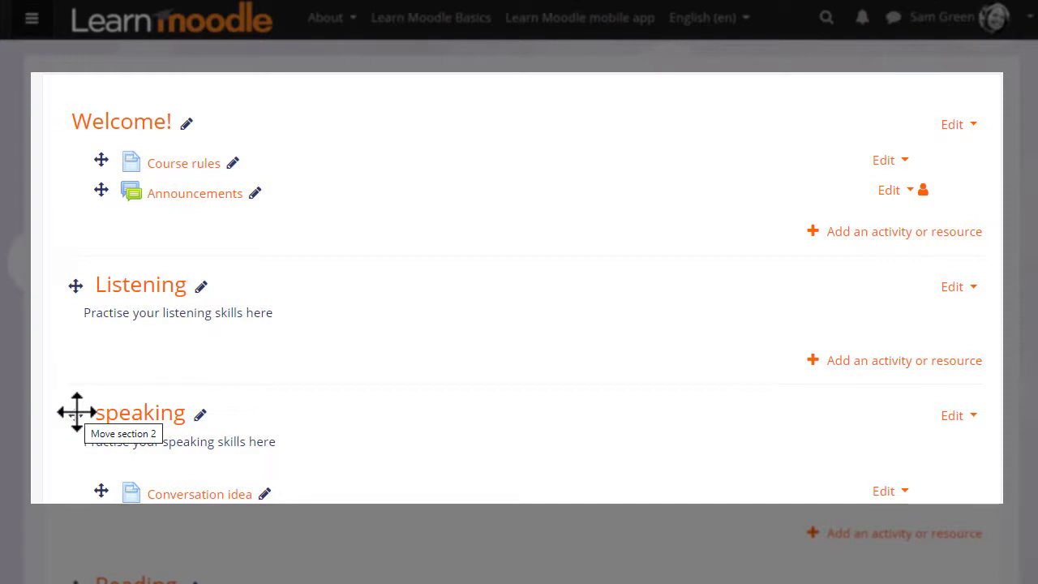
drag(76, 412, 67, 276)
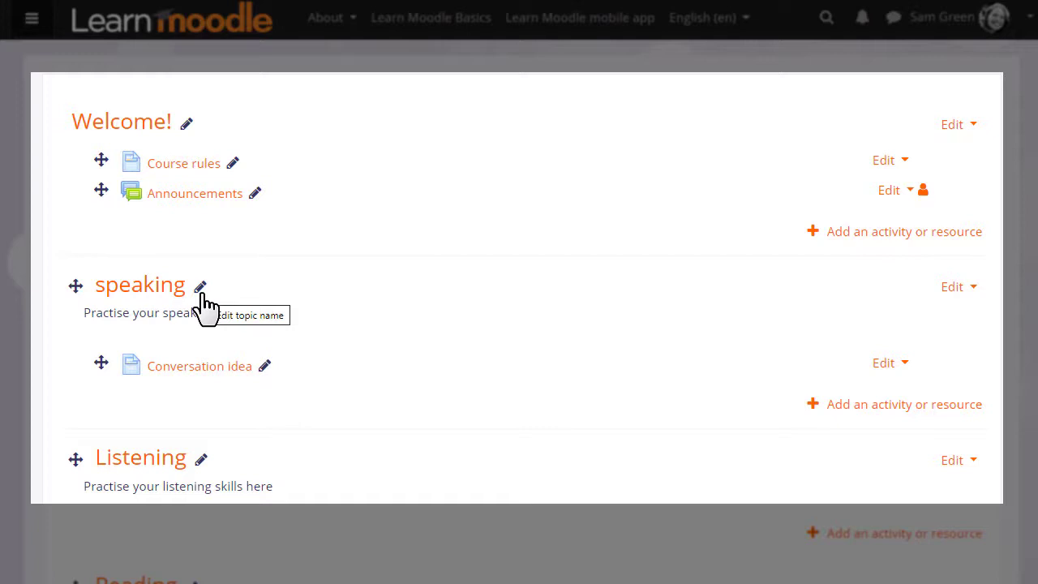
Step: Change the speaking section's title to 'Speaking'
click(201, 292)
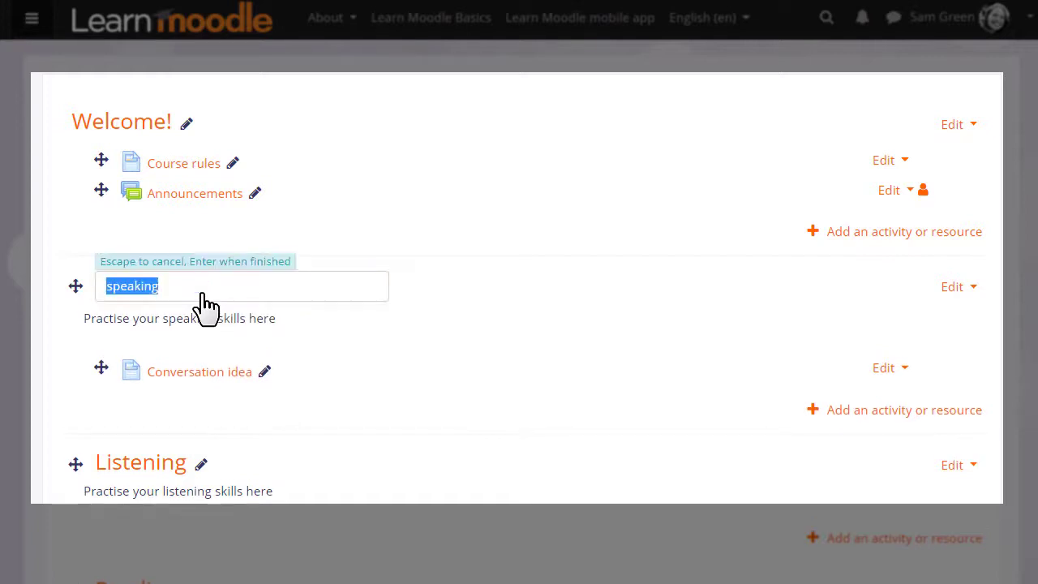
text(Speaking)
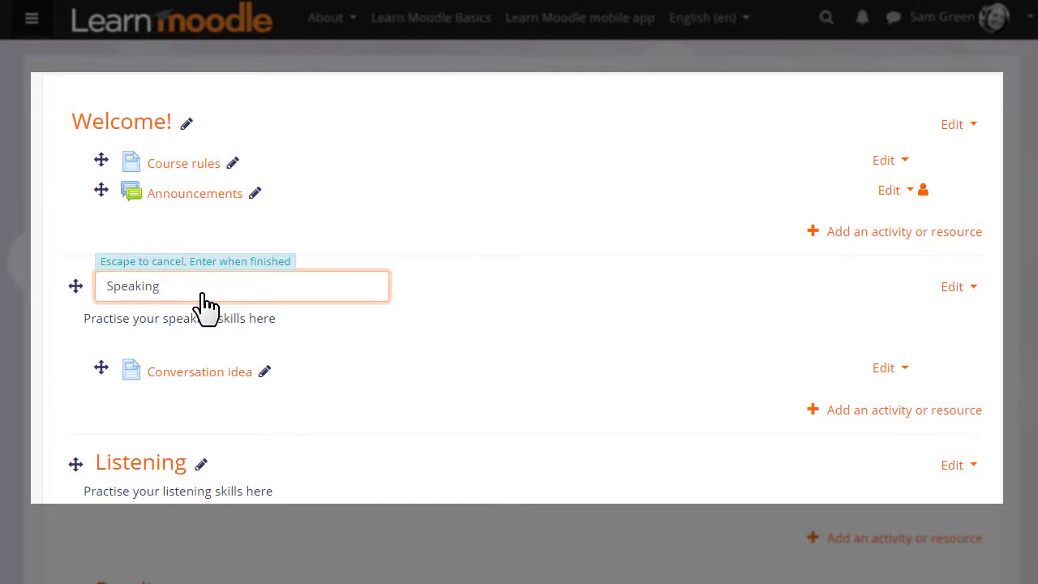
key(Return)
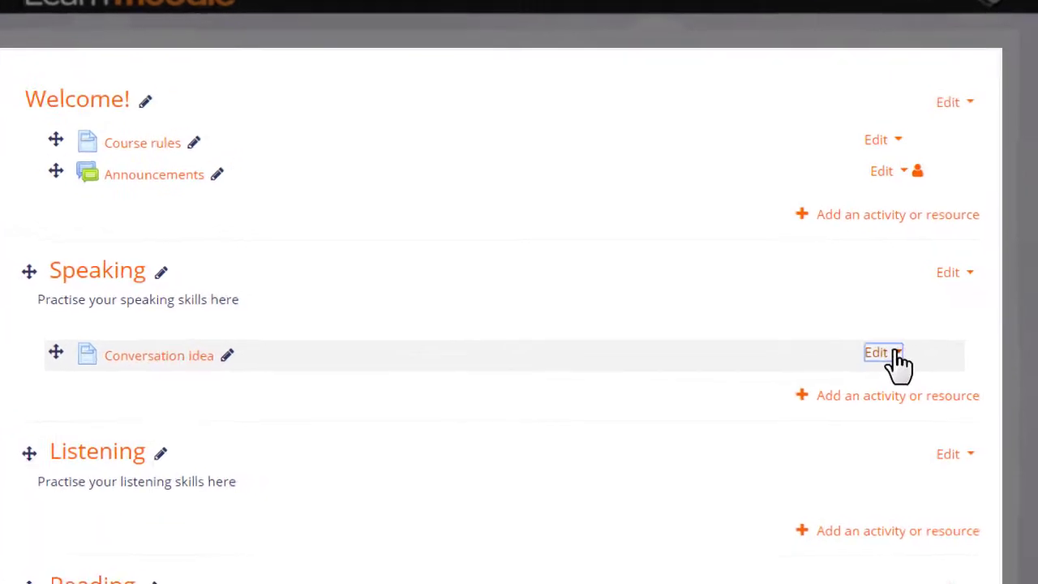
Step: Open the Edit menu of the Conversation idea resource to delete it
click(901, 363)
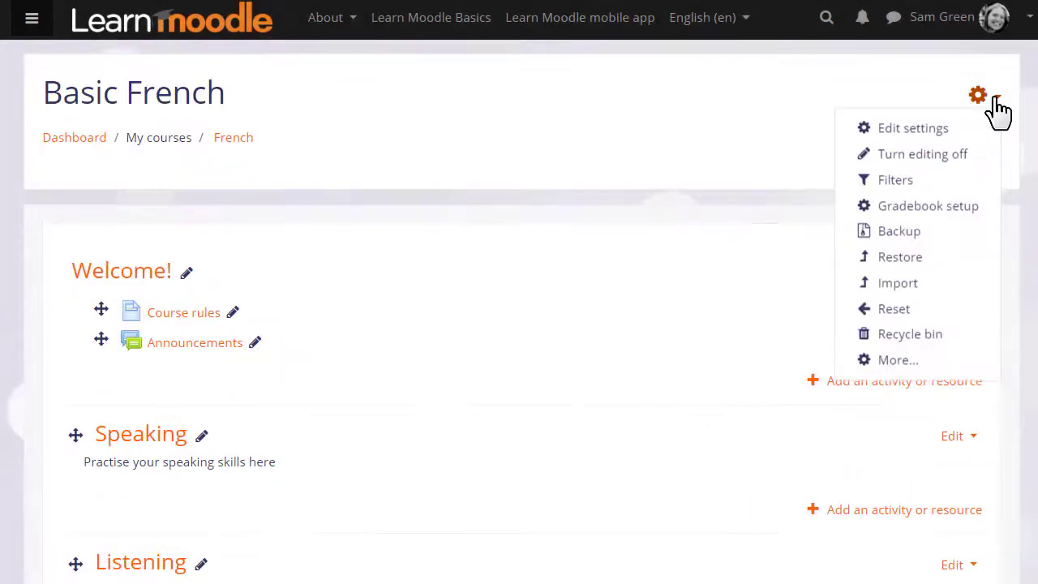
Step: Restore Conversation idea from the course recycle bin
click(932, 334)
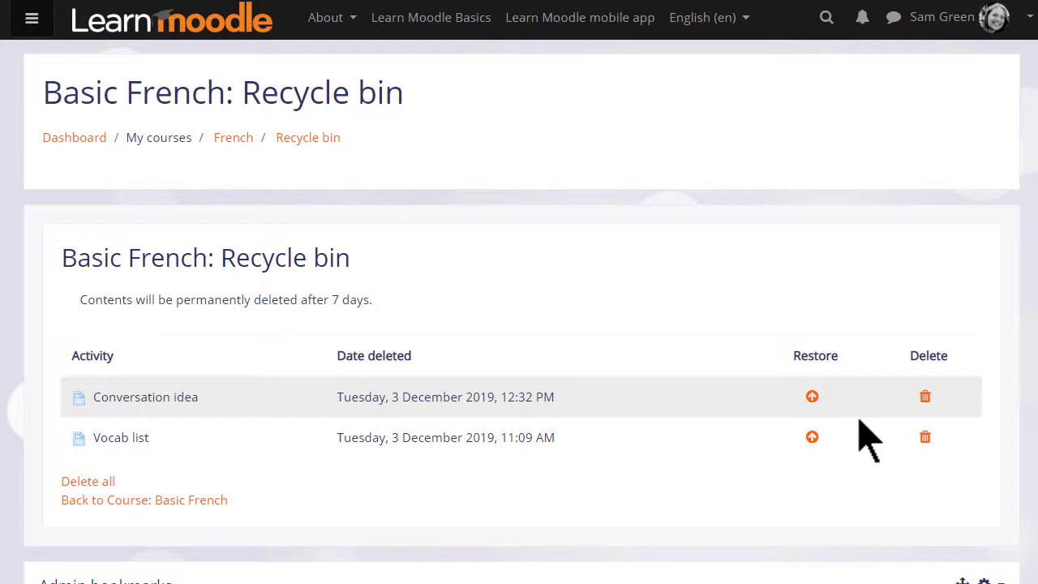
click(812, 397)
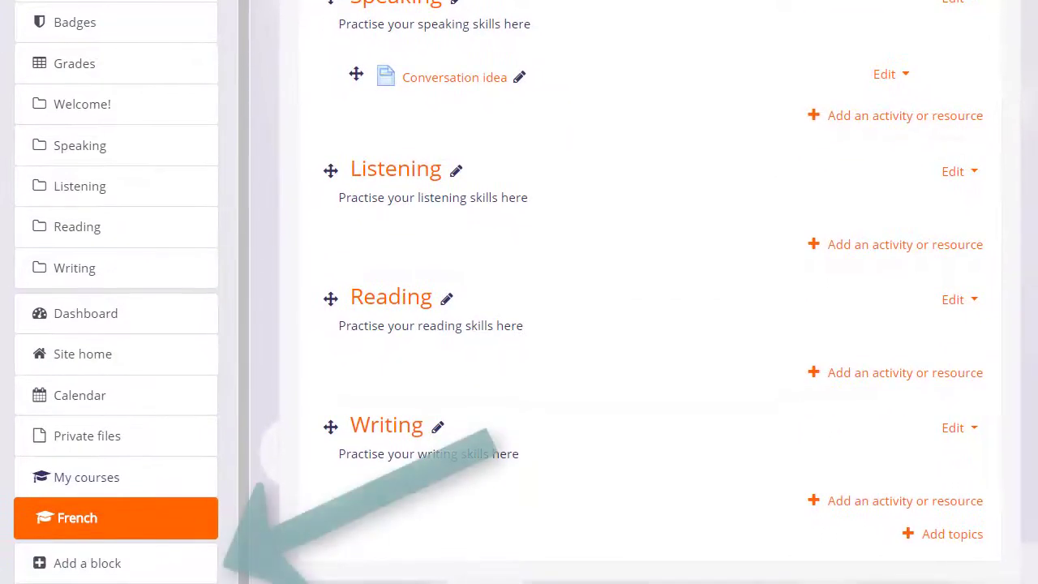
click(169, 567)
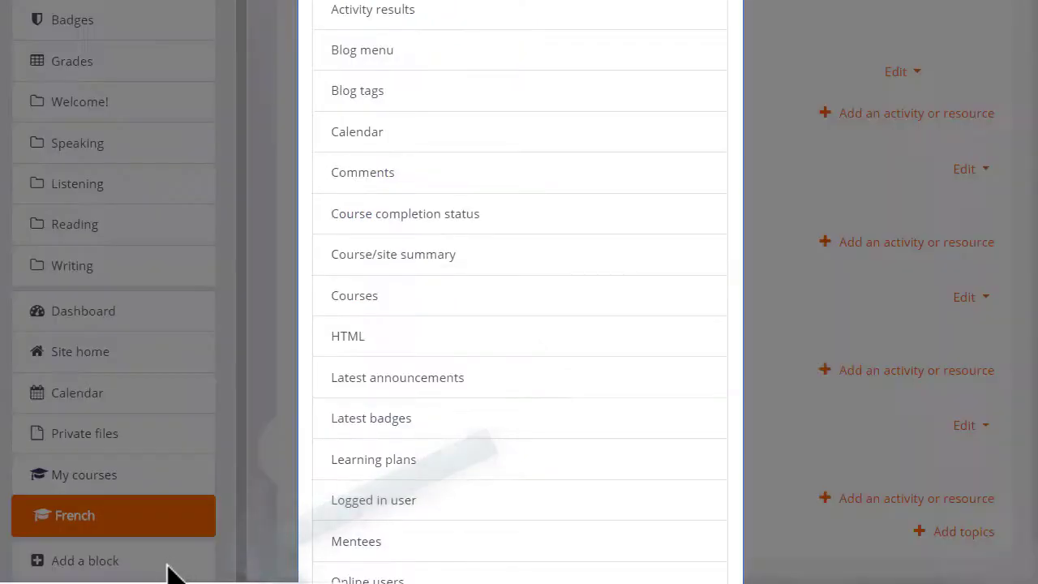
click(421, 188)
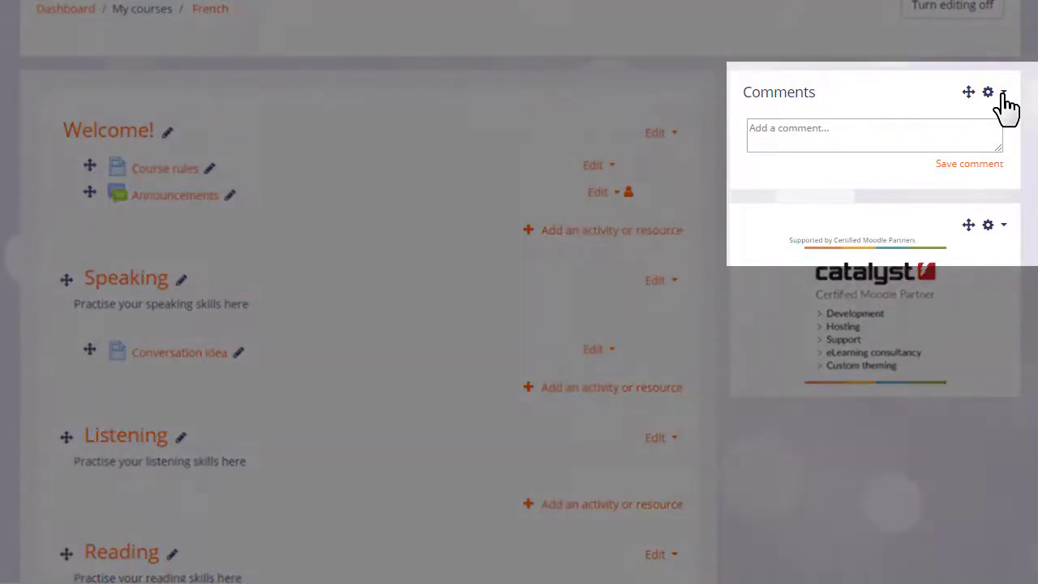
click(1004, 95)
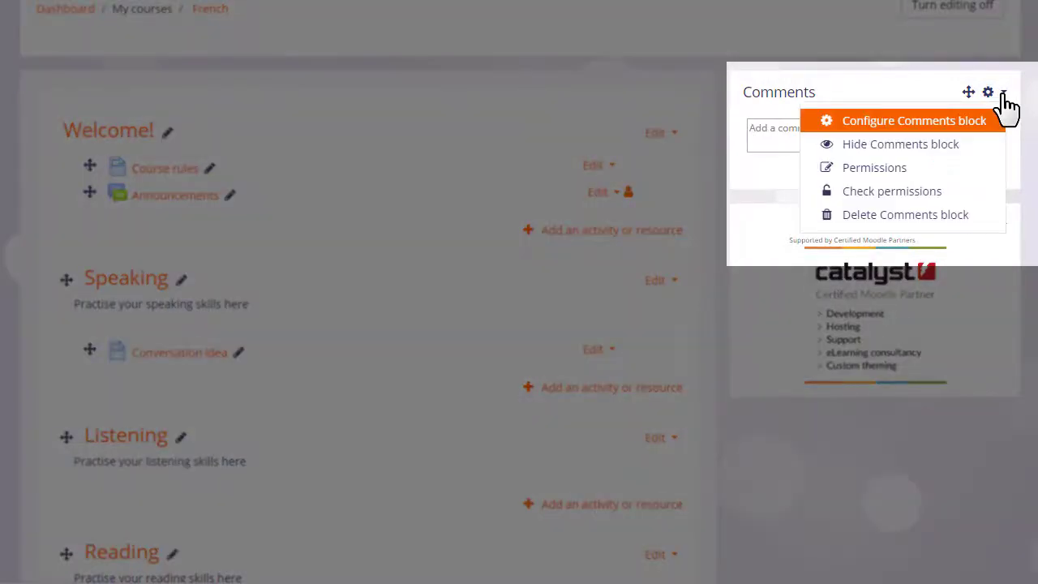
click(967, 216)
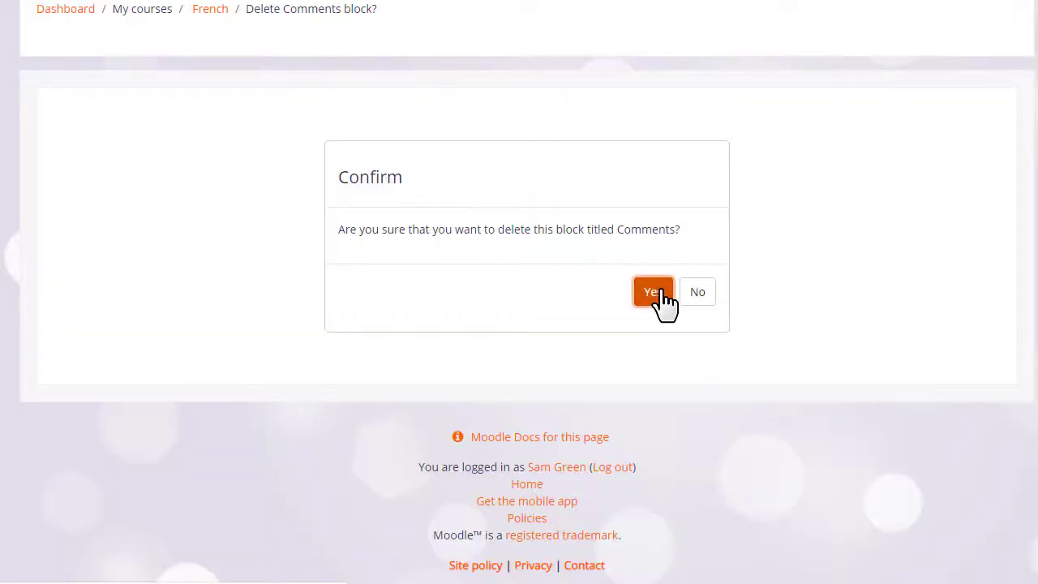
click(659, 293)
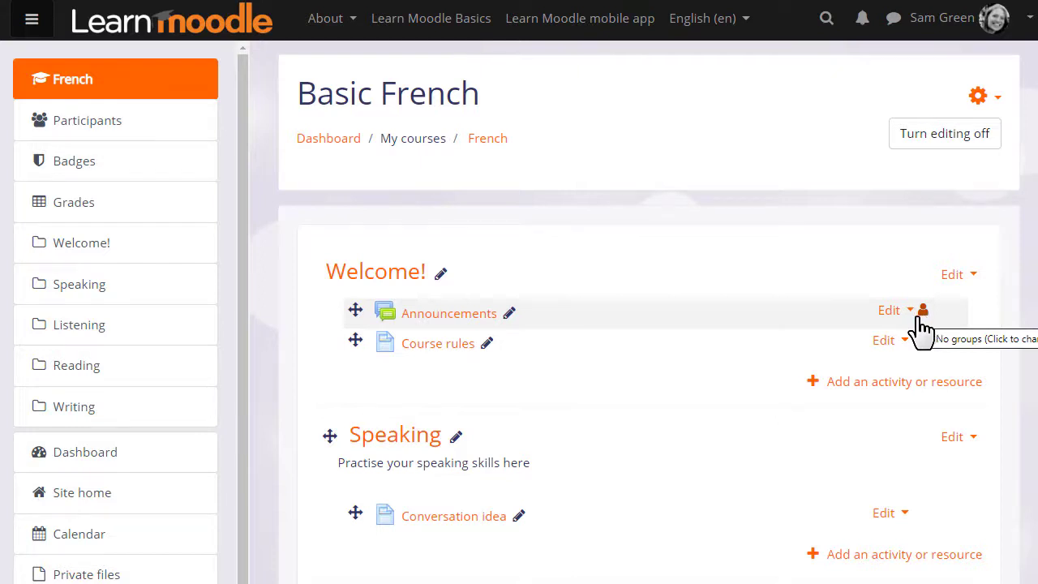
Step: Hide the Announcements forum in Welcome! from students
click(909, 315)
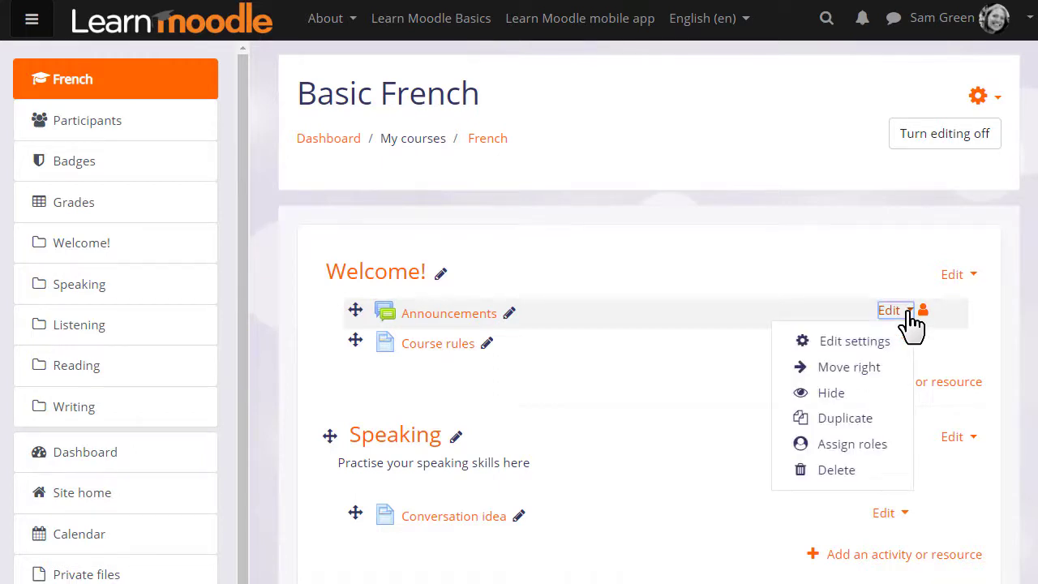
click(844, 398)
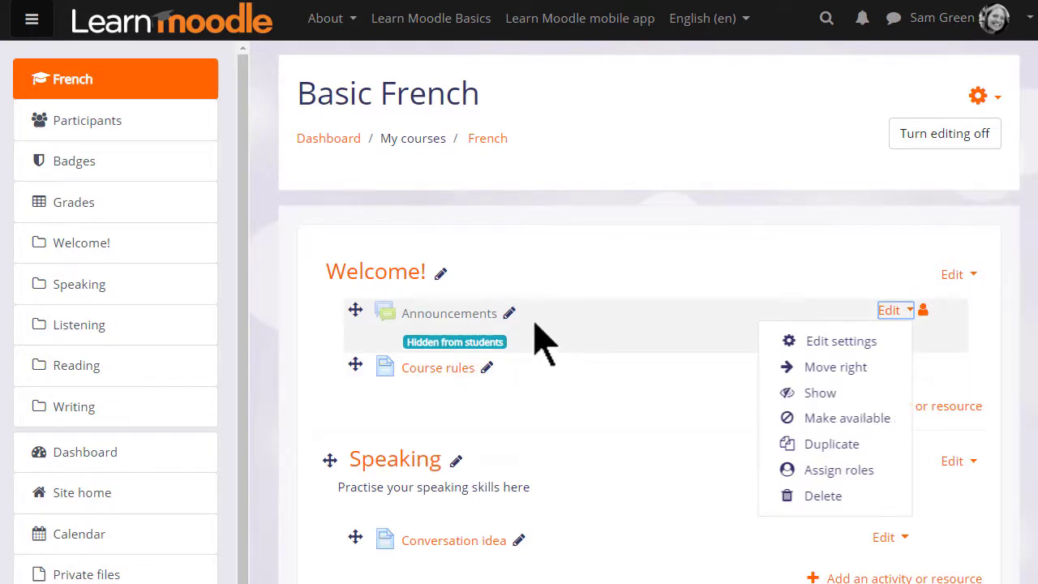
click(742, 299)
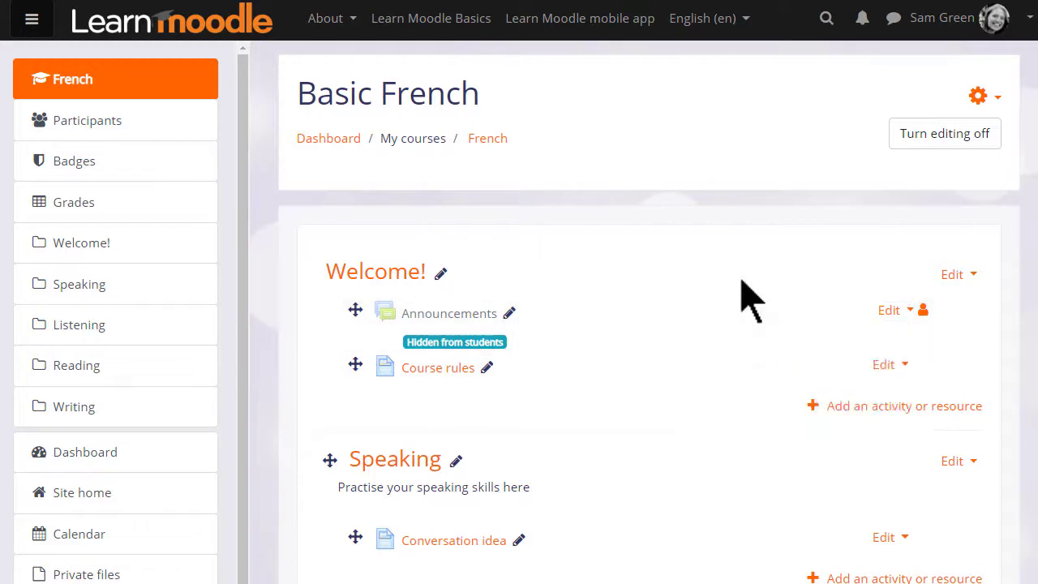
Step: Preview the course as a Learner, then return to the normal teacher role
click(1026, 20)
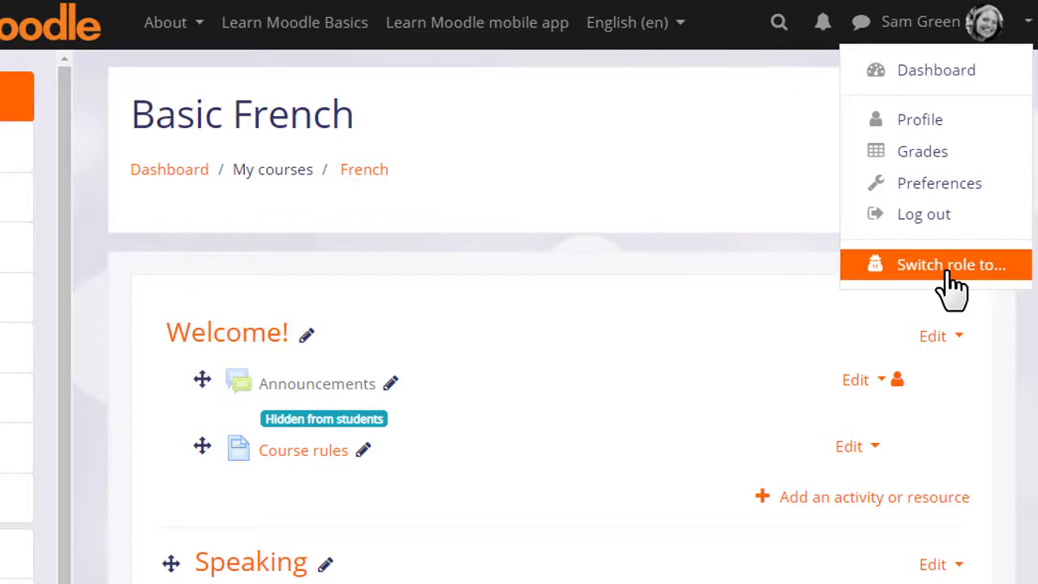
click(950, 267)
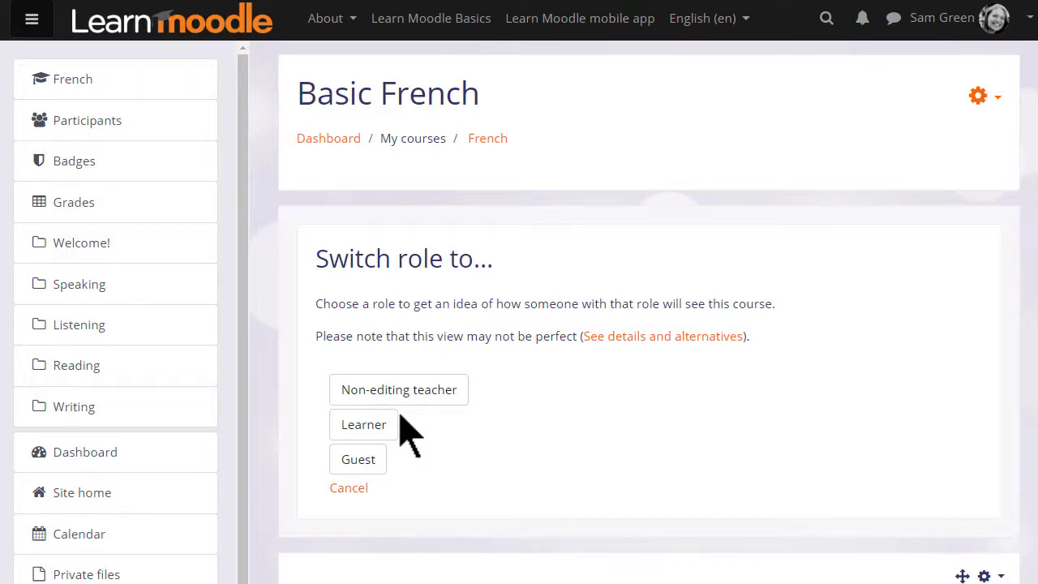
click(387, 424)
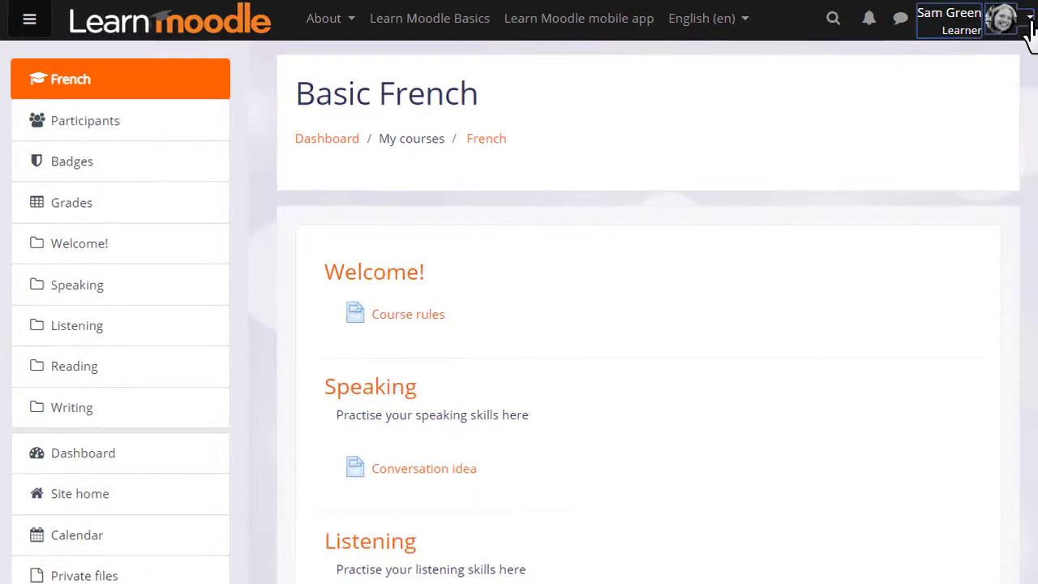
click(1028, 25)
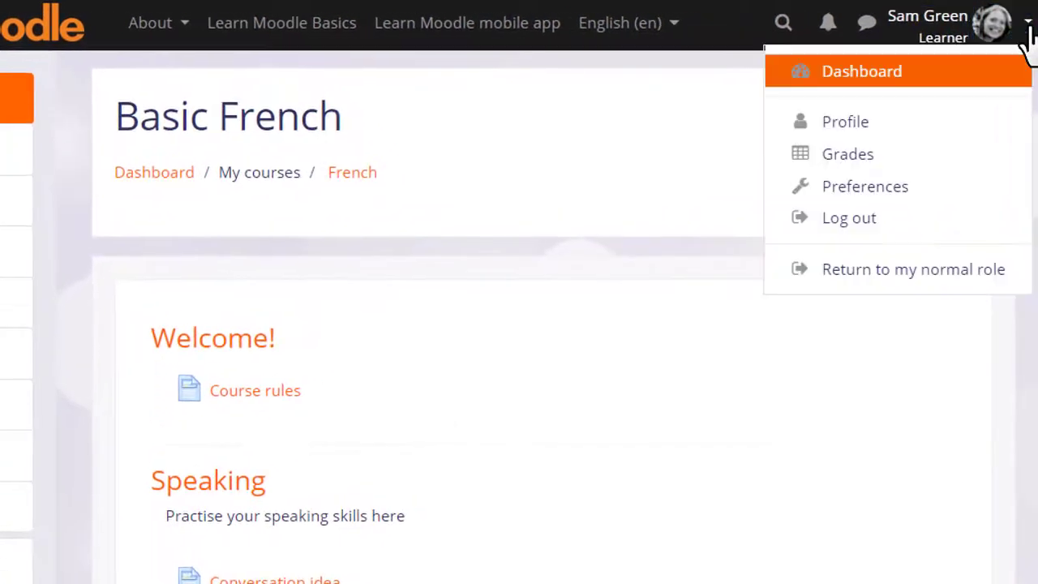
click(897, 272)
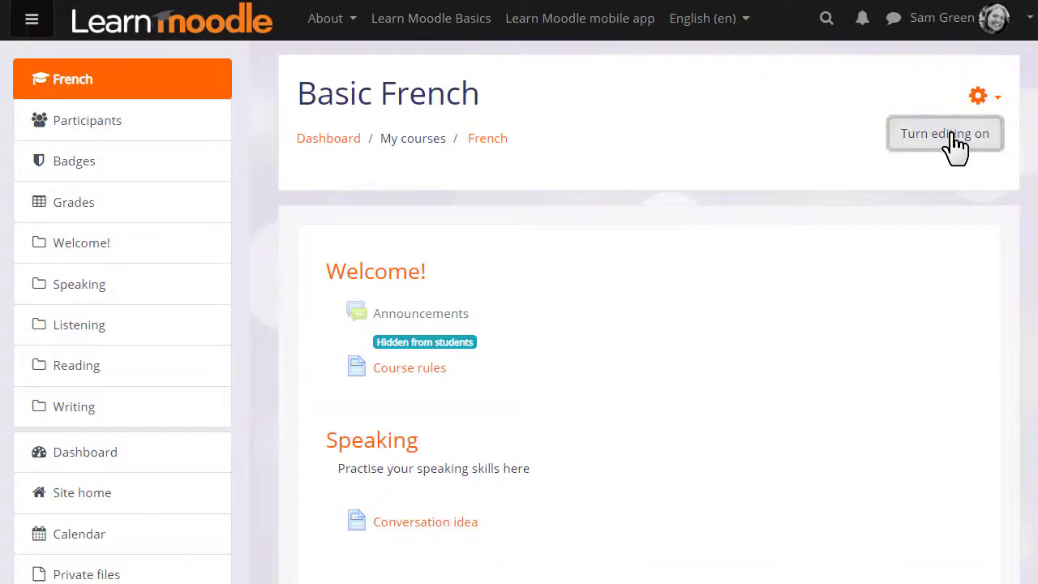
Step: Turn editing back on and show Announcements to students again
click(953, 135)
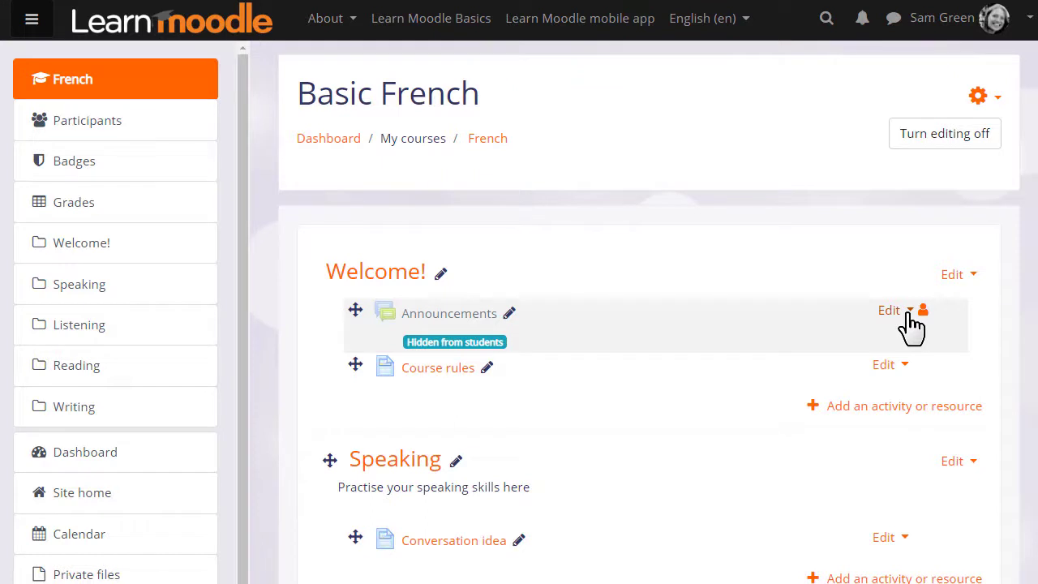
click(908, 313)
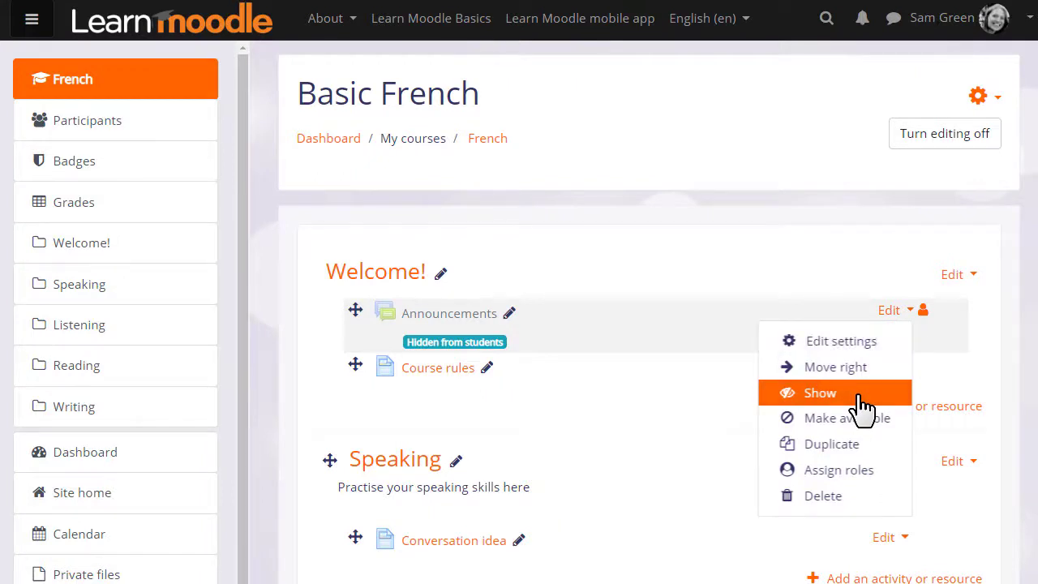
click(820, 393)
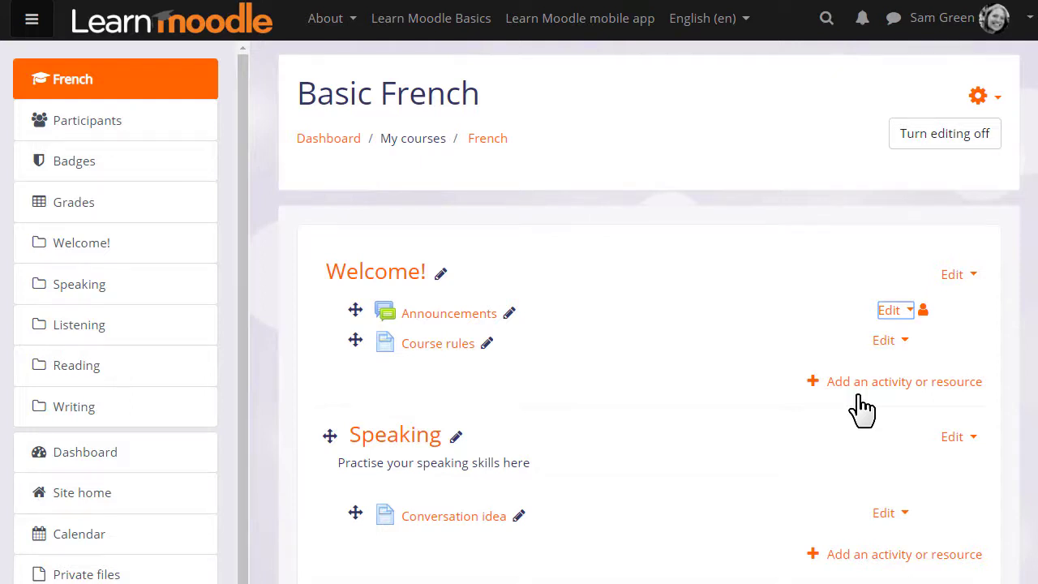
click(454, 355)
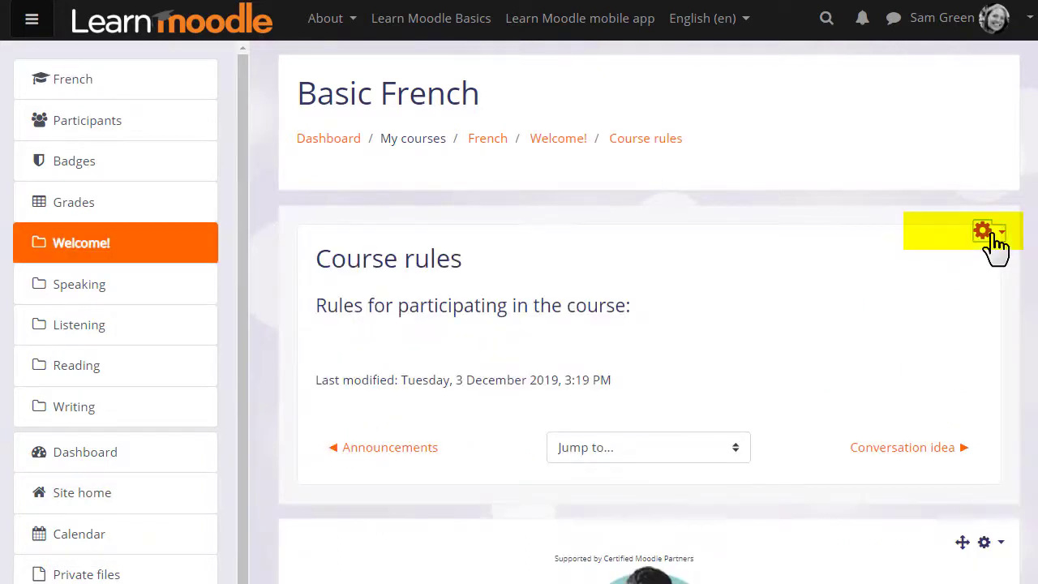
click(986, 234)
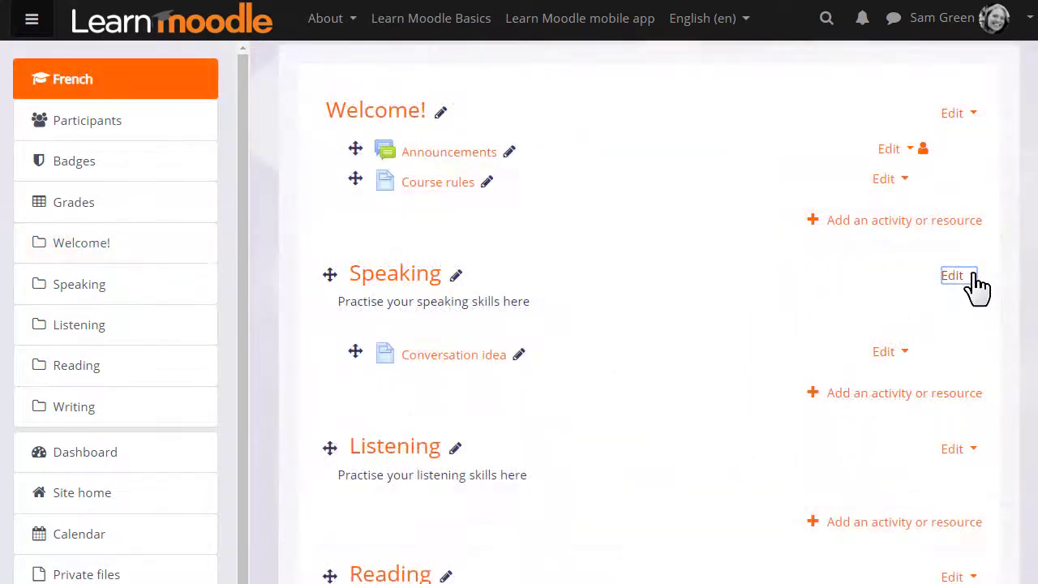
click(971, 276)
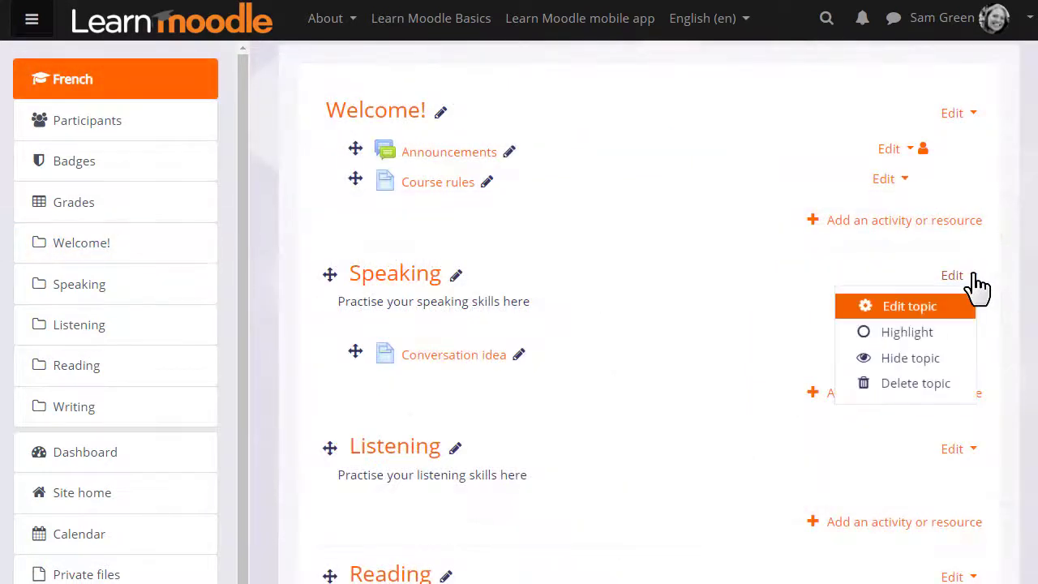
Step: Choose Highlight for the Speaking section of Basic French
click(933, 334)
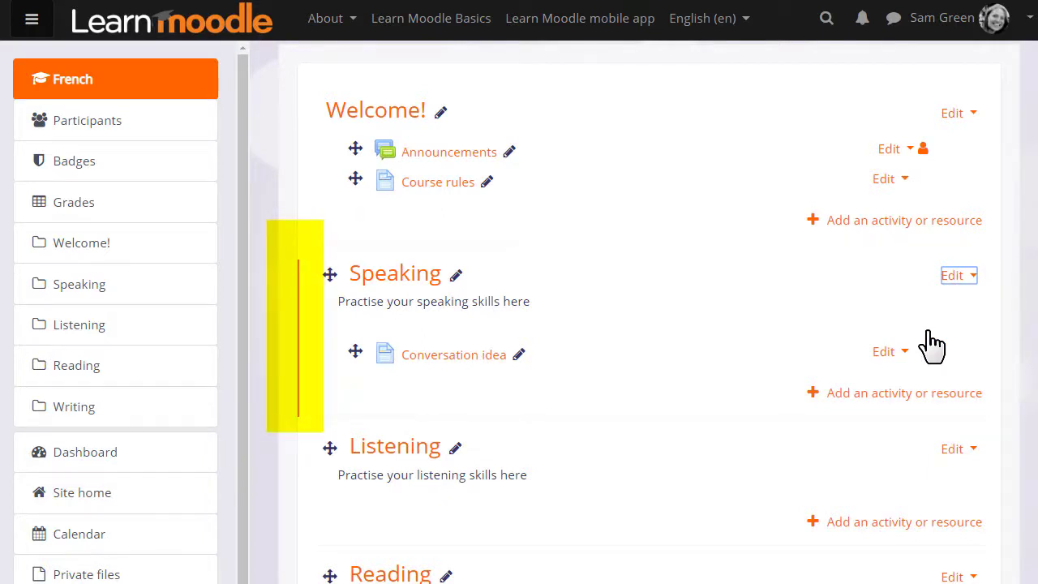